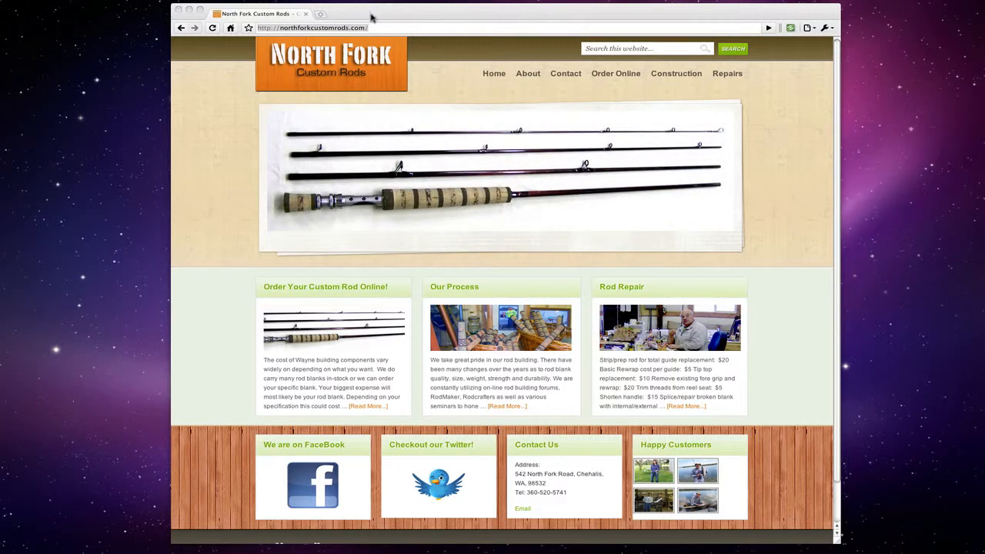
- Go to the site's /wp-admin address, then follow the footer's Log in link to the login page
click(382, 28)
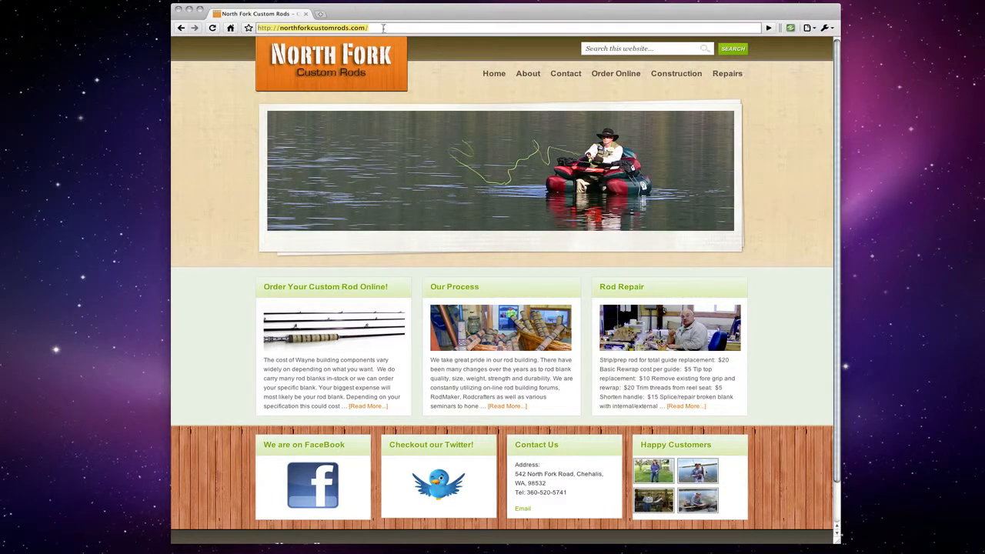
key(Right)
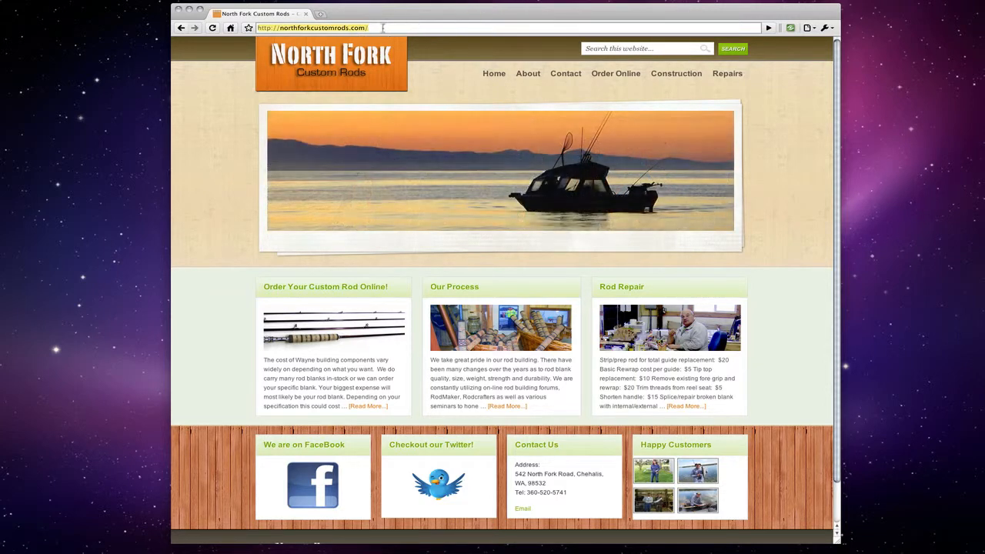
text(w)
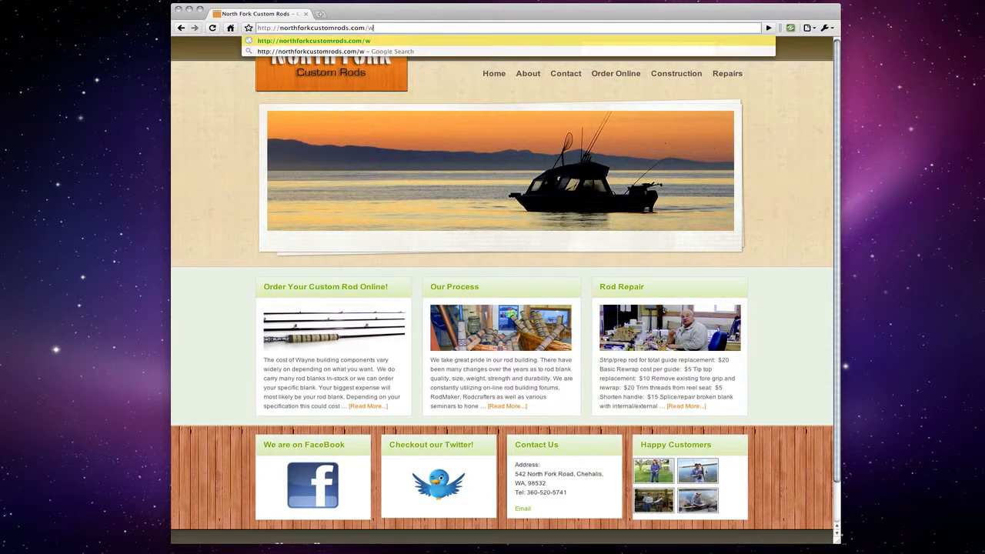
text(p-admin)
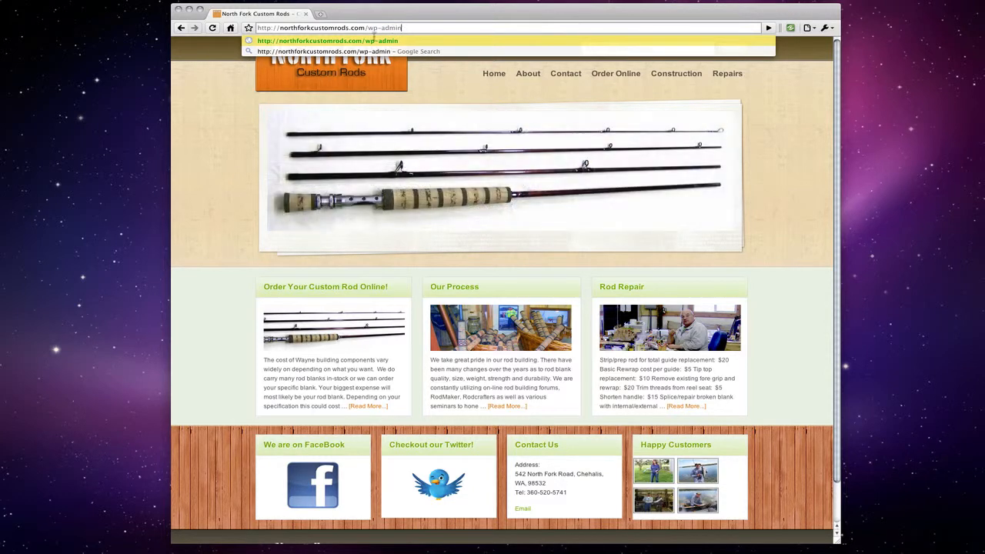
click(246, 97)
scroll(660, 504, down, 2)
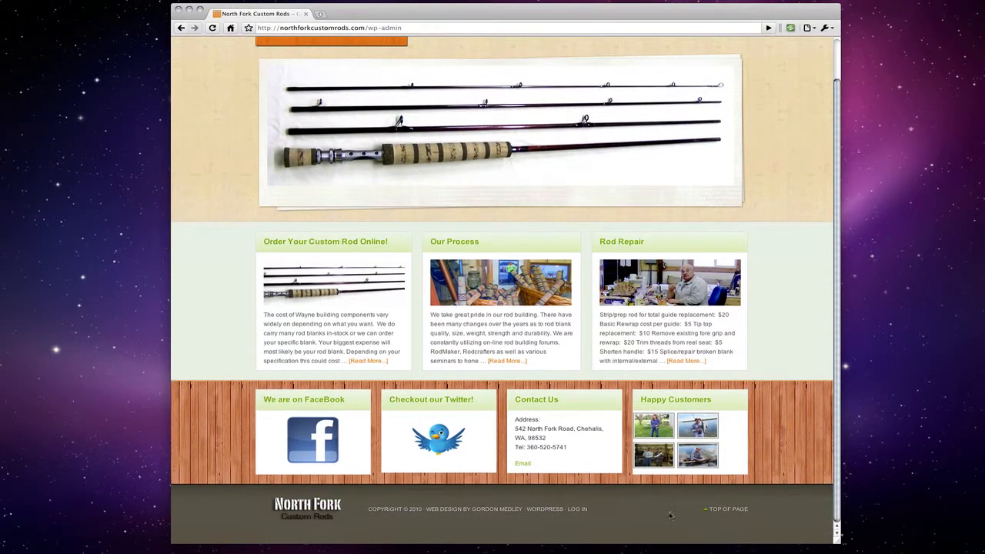
click(583, 511)
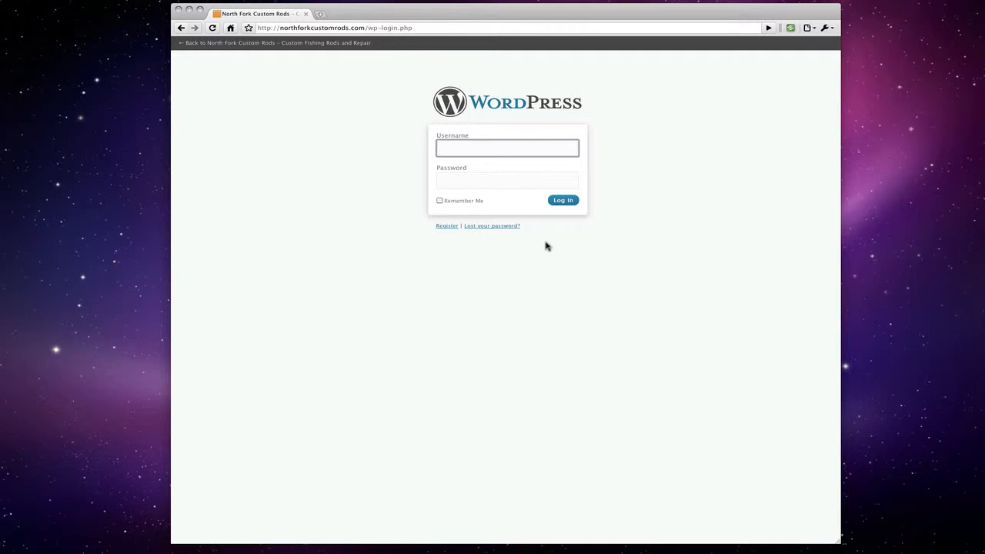
- Log in with the admin username and account password, then start a new post via Posts > Add New
text(admin)
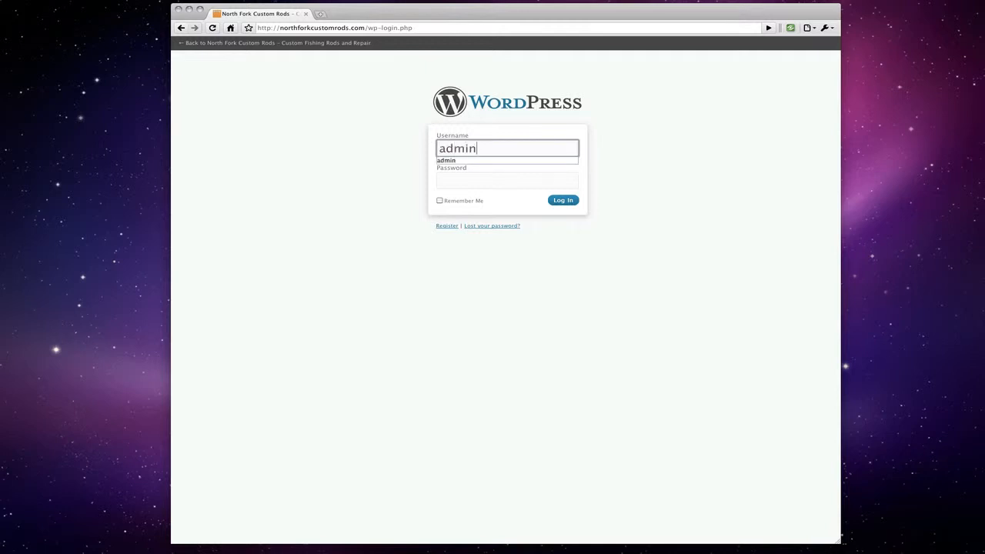
key(Tab)
text(•••••••)
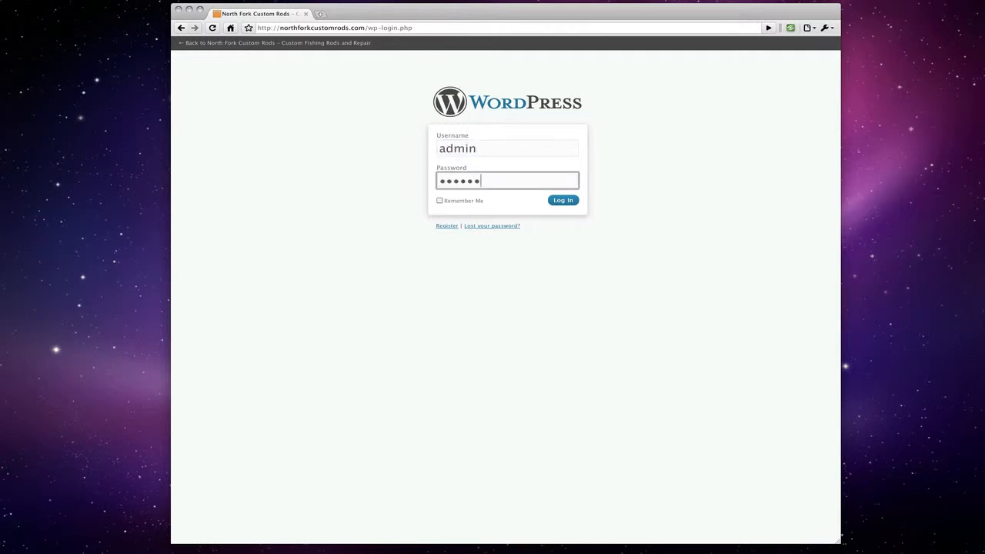
key(Return)
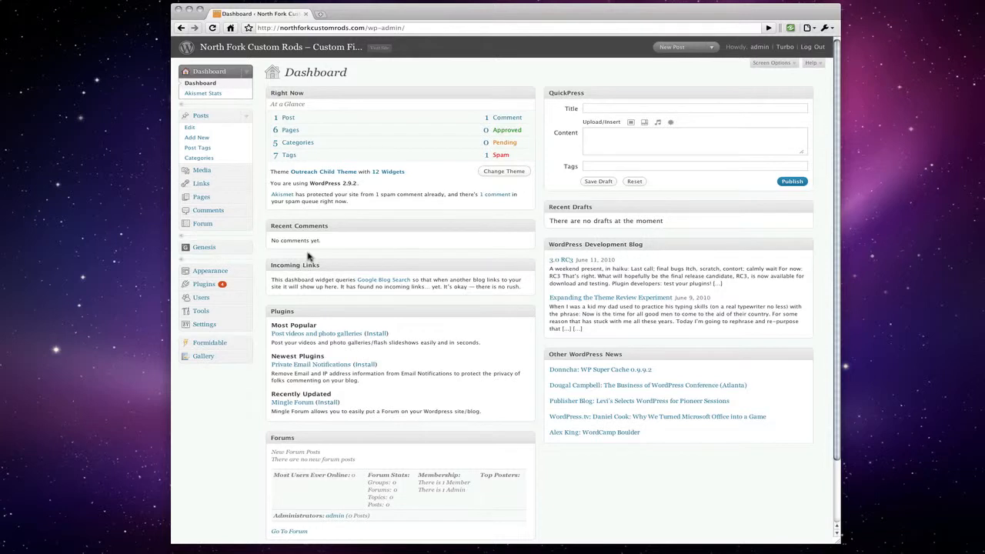
click(199, 138)
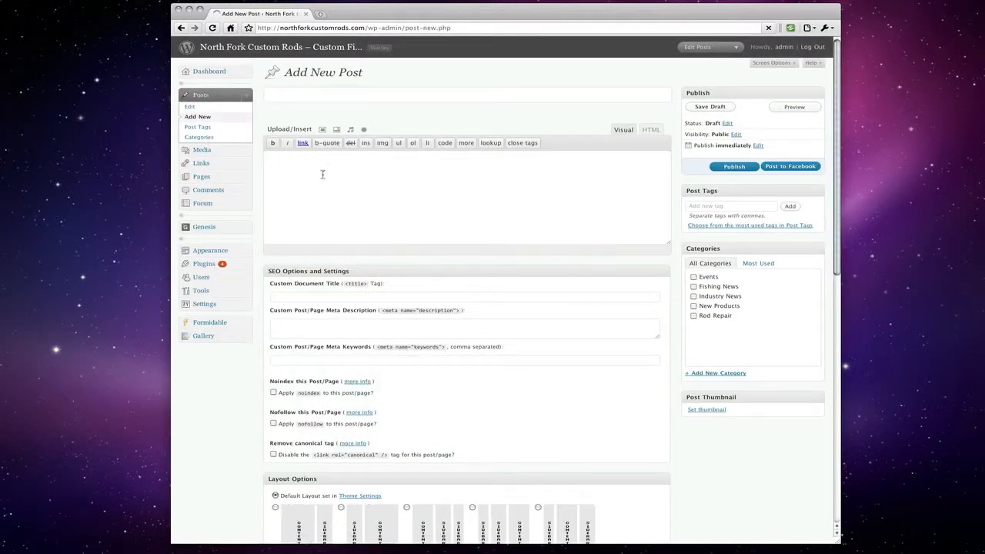
- Title the post 'This is a sample post with an image' and drag the body editor taller
click(360, 96)
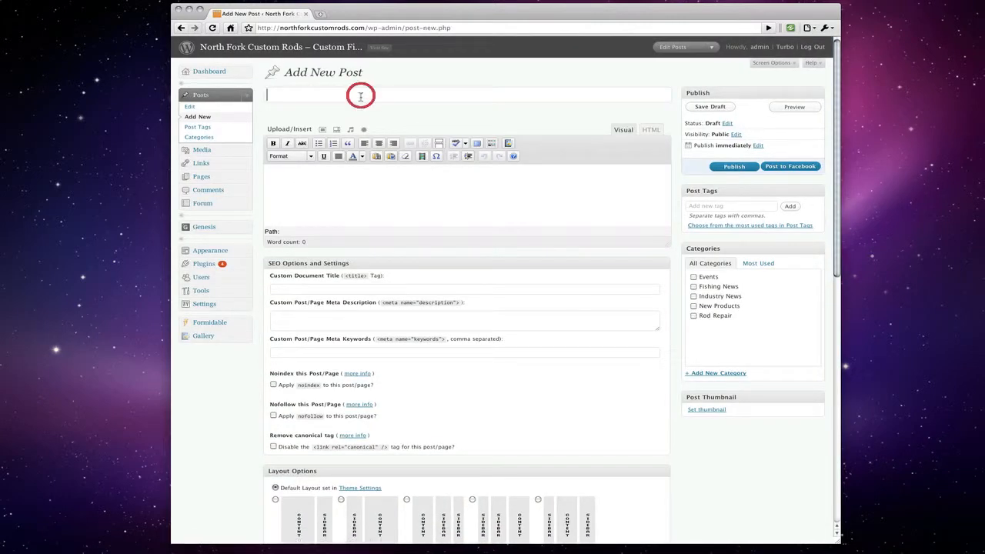
text(This is)
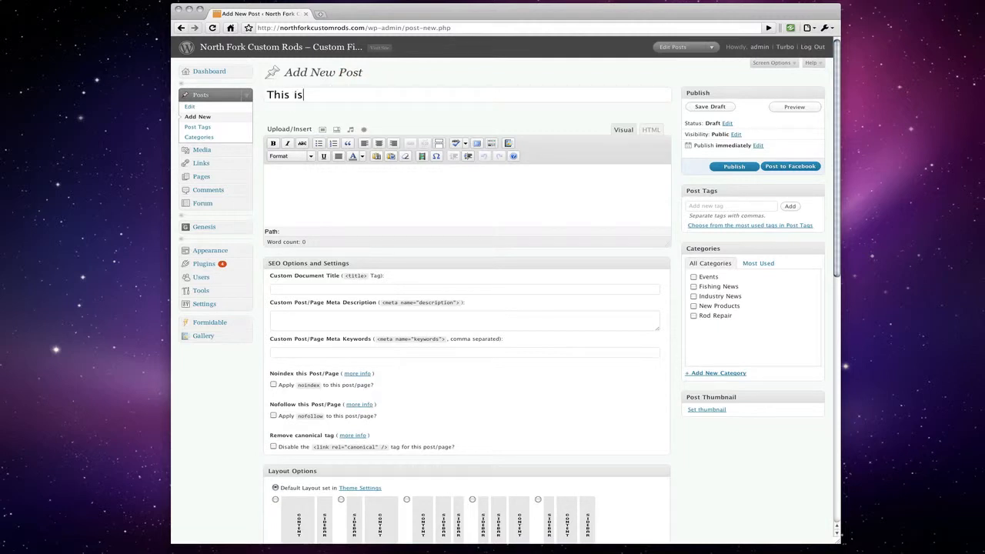
text( a sample post wit )
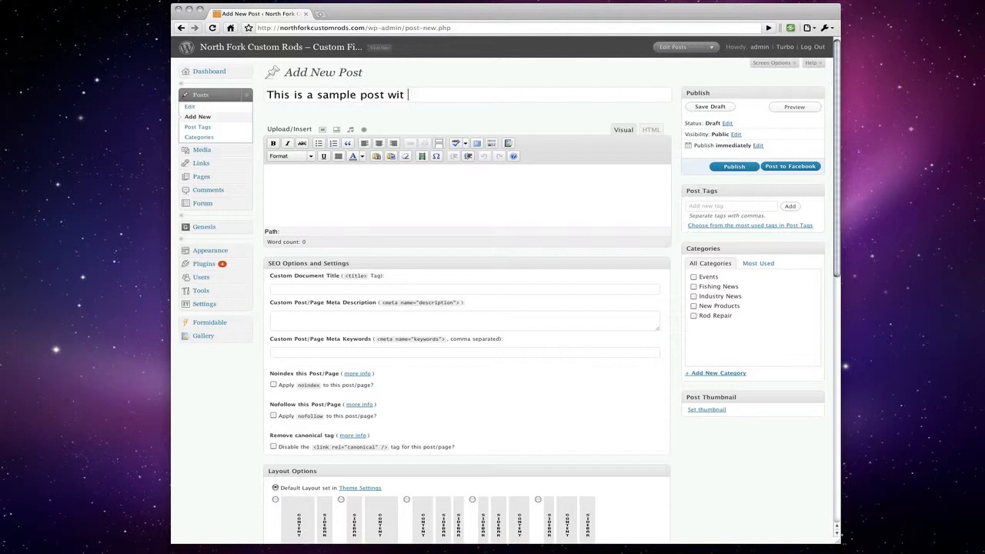
text(h an imge)
click(268, 172)
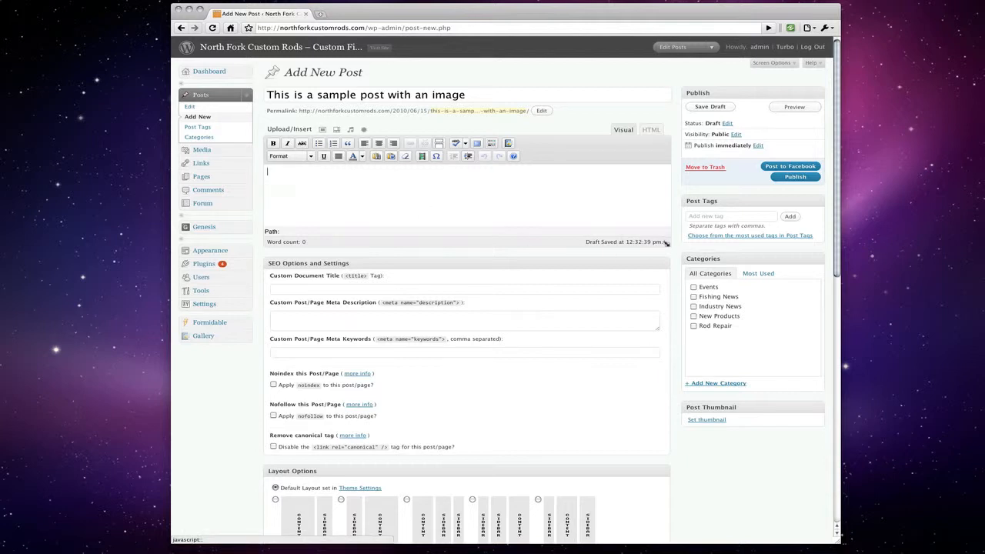
drag(665, 243, 666, 344)
- Type several lines of filler text such as 'asdfasdfasdfasdf asdfasdf' and 'asdf' into the post body
click(485, 187)
text(asdfasdfasdfasdf )
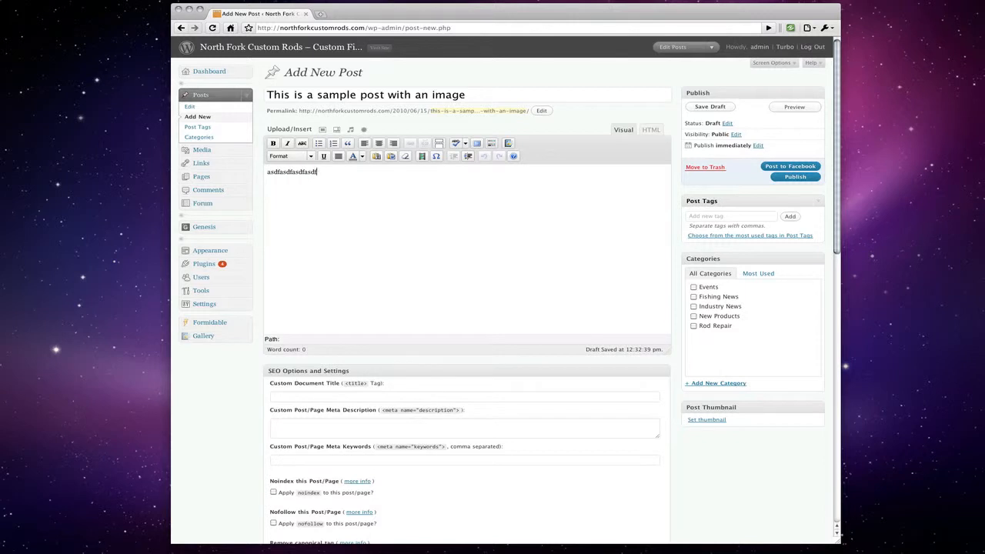
text(asdfasdf)
key(Return)
text(asdf)
key(Return)
text(as)
key(Return)
text(dfasdf)
key(Return)
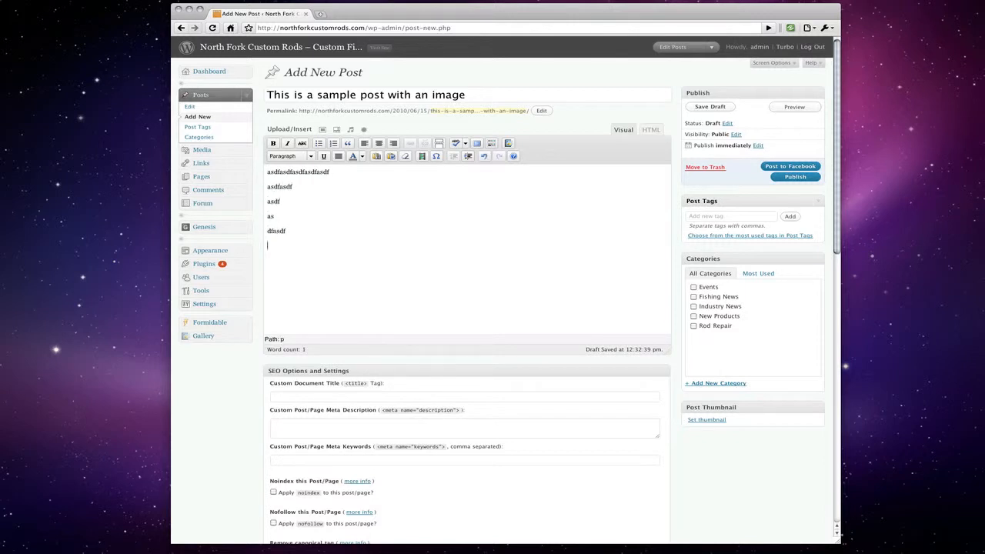
text(asdfasdfasdf)
- Practise placing the caret and selecting the first line, leaving the caret at its start
click(269, 173)
click(268, 187)
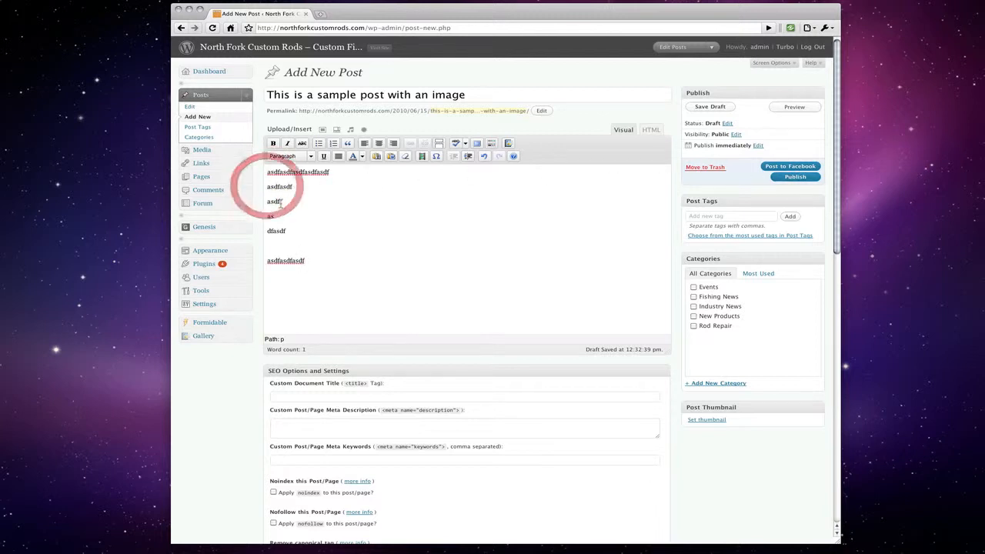
click(281, 201)
double_click(271, 173)
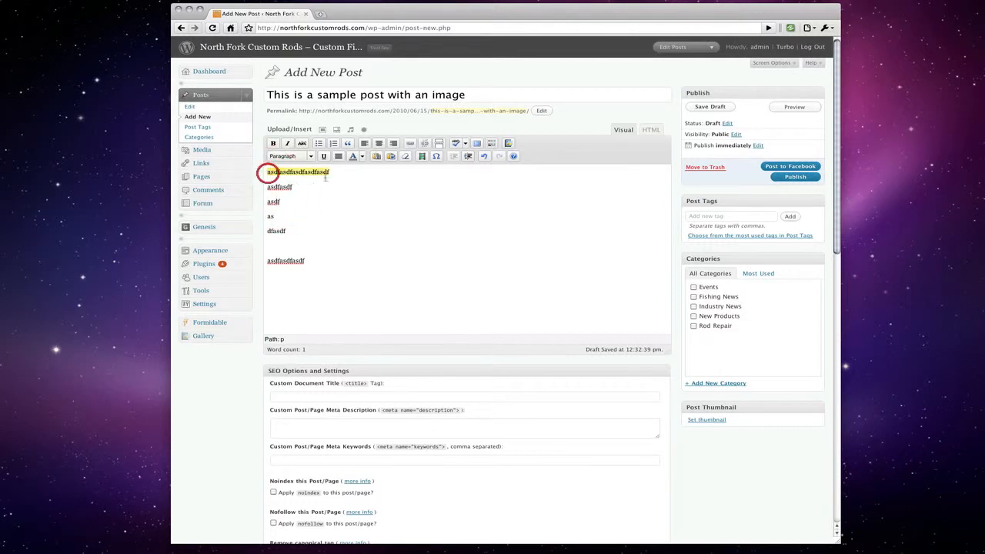
click(329, 173)
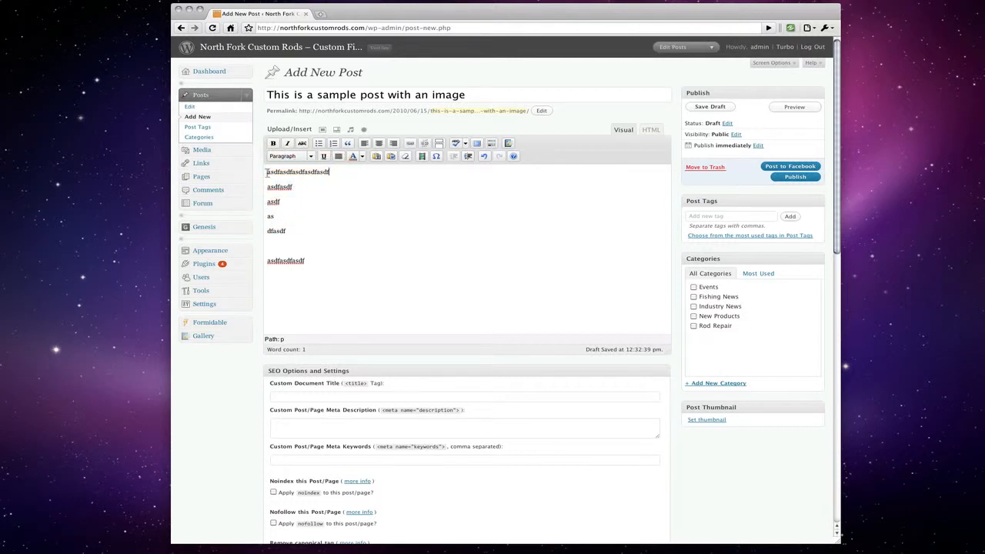
click(268, 172)
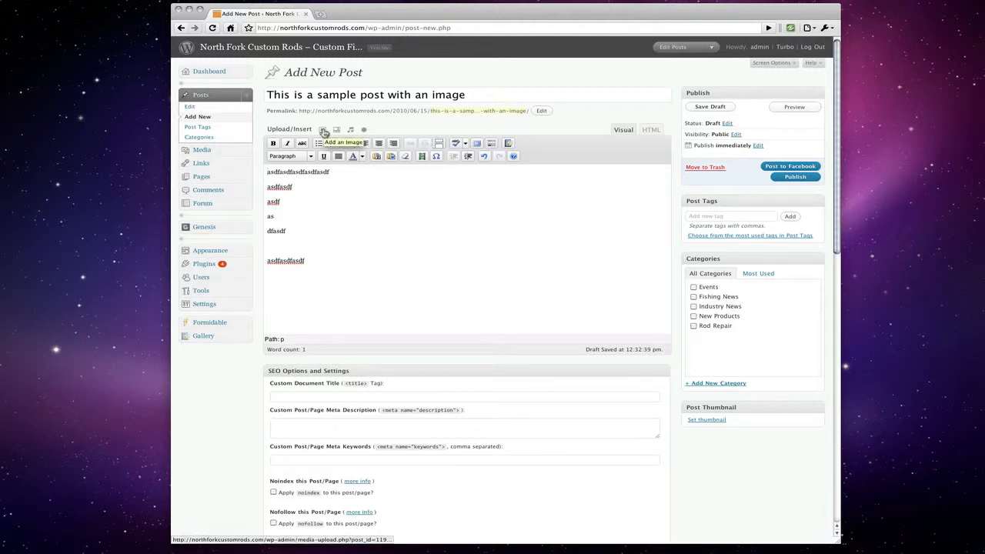
- Open the Add an Image window and look through its From URL, Media Library and NextGEN tabs
click(324, 131)
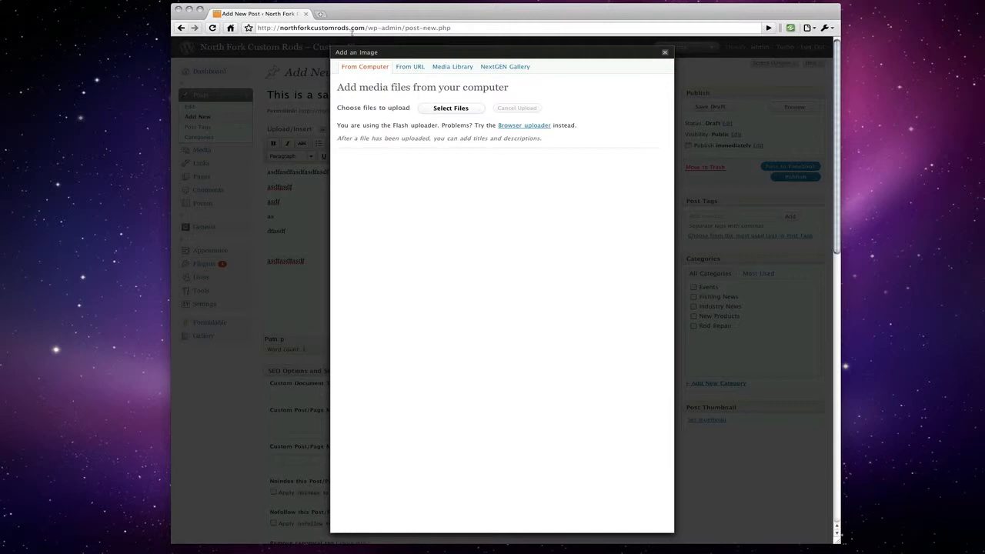
click(402, 68)
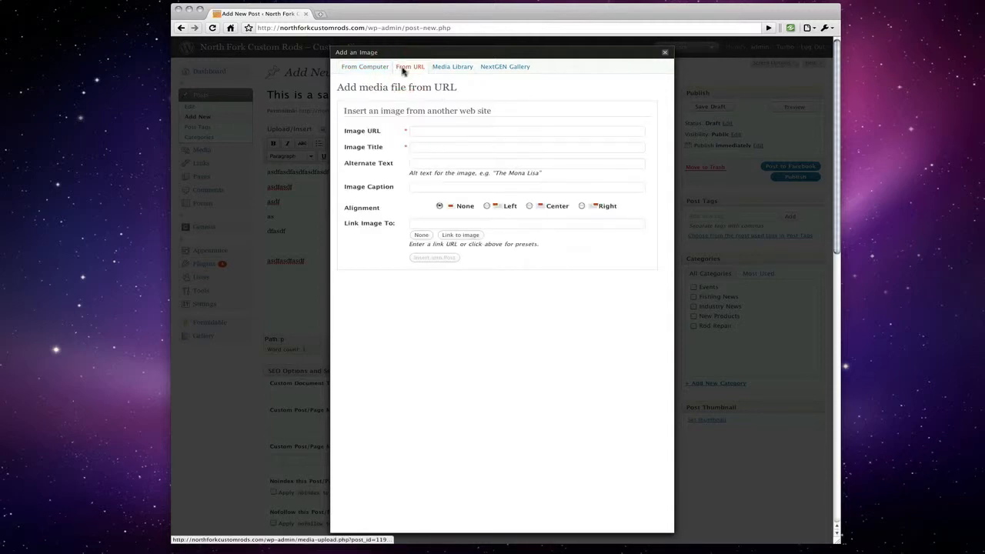
click(450, 68)
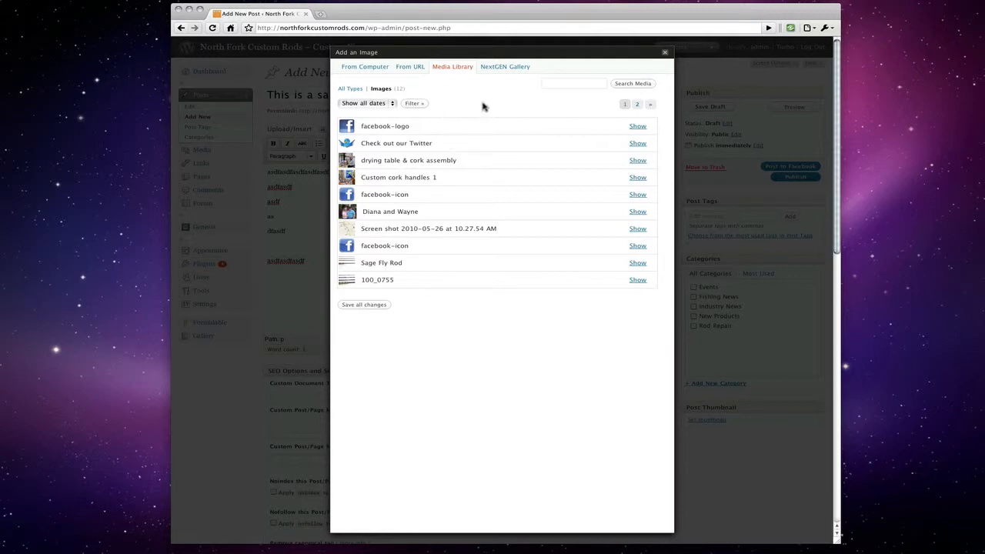
click(513, 68)
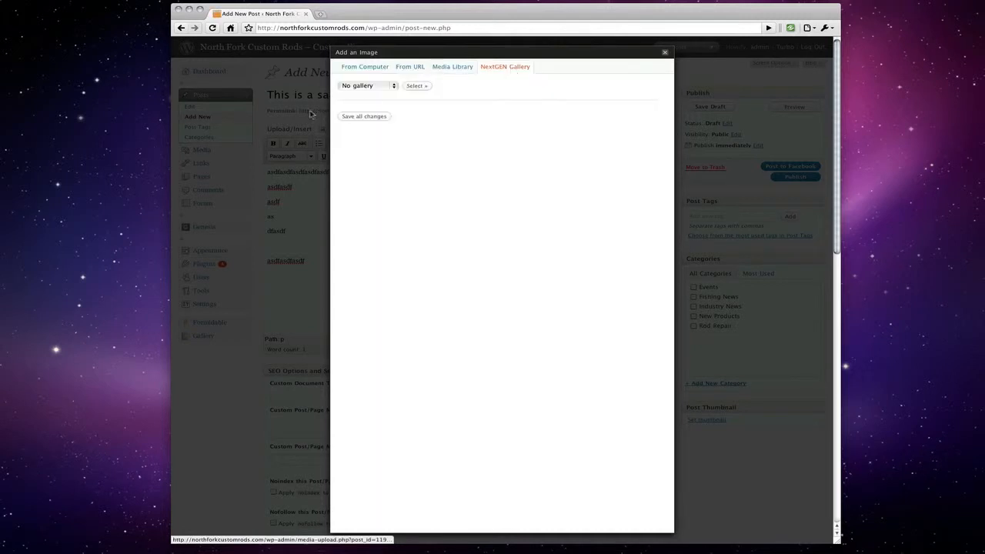
- Load the Happy Customers gallery, then switch to From Computer and open the file chooser
click(356, 88)
click(358, 96)
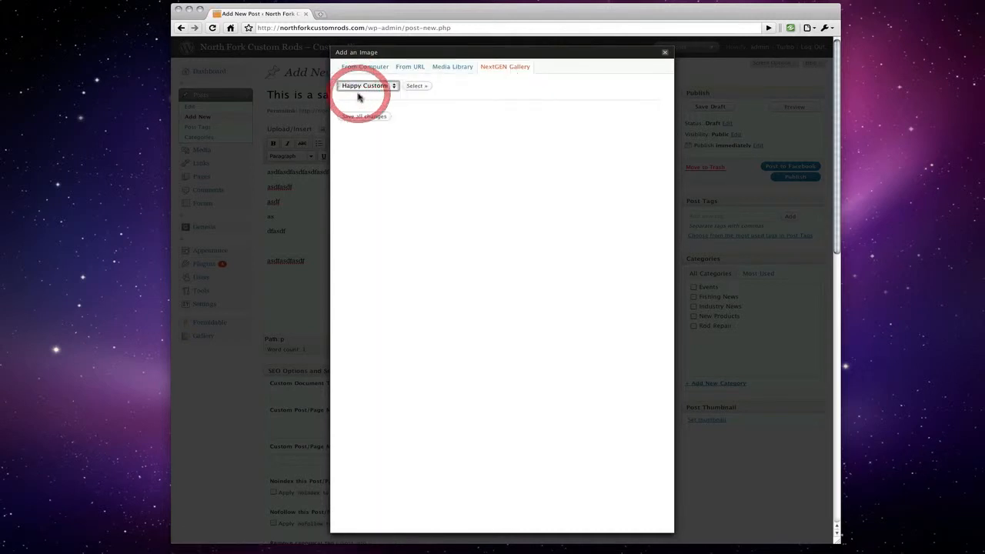
click(419, 88)
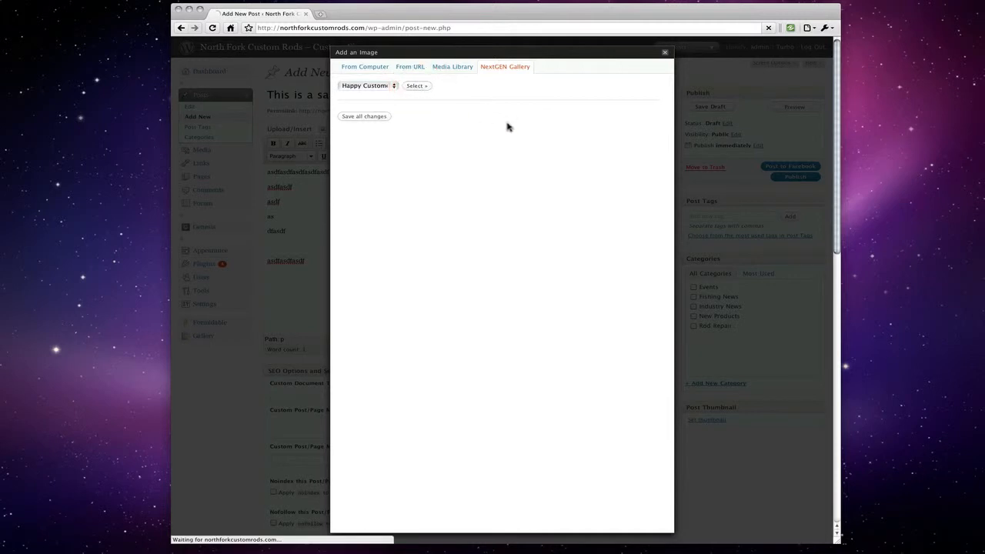
click(376, 68)
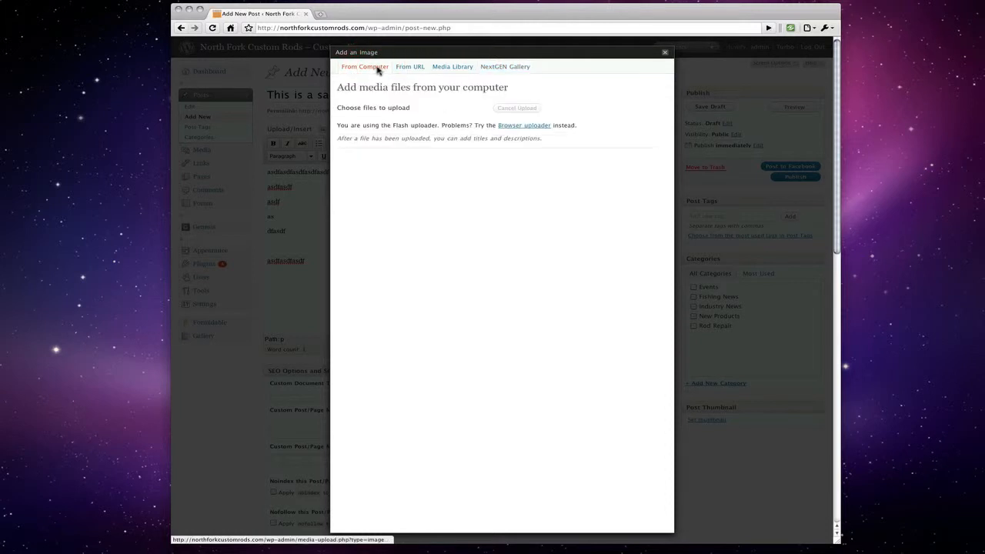
click(471, 110)
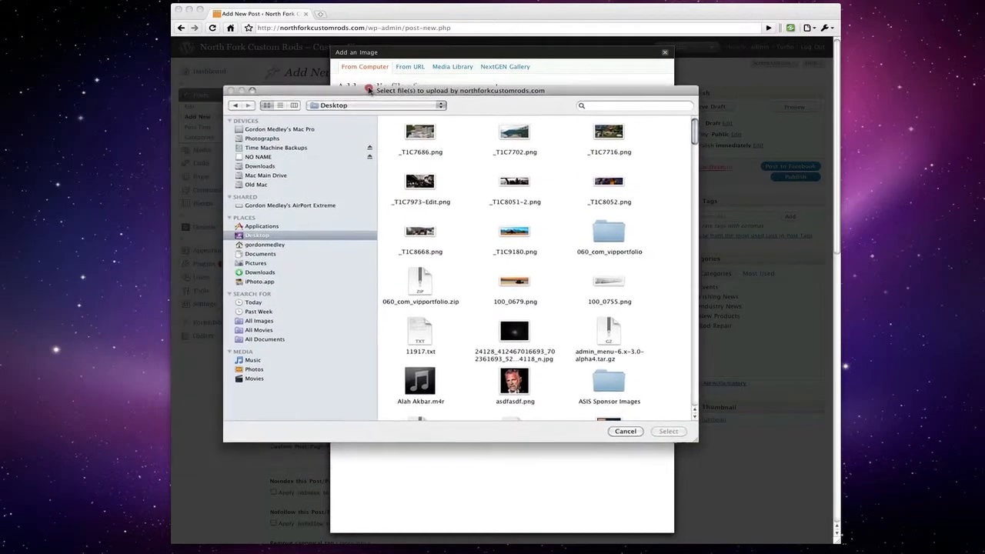
- Pick _T1C7686.png from the Desktop and upload it
click(360, 84)
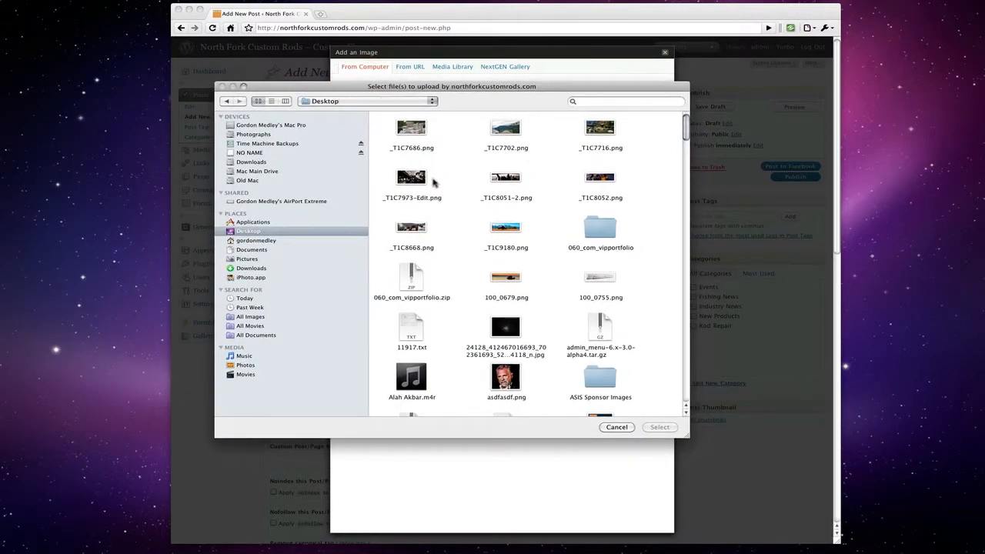
click(423, 137)
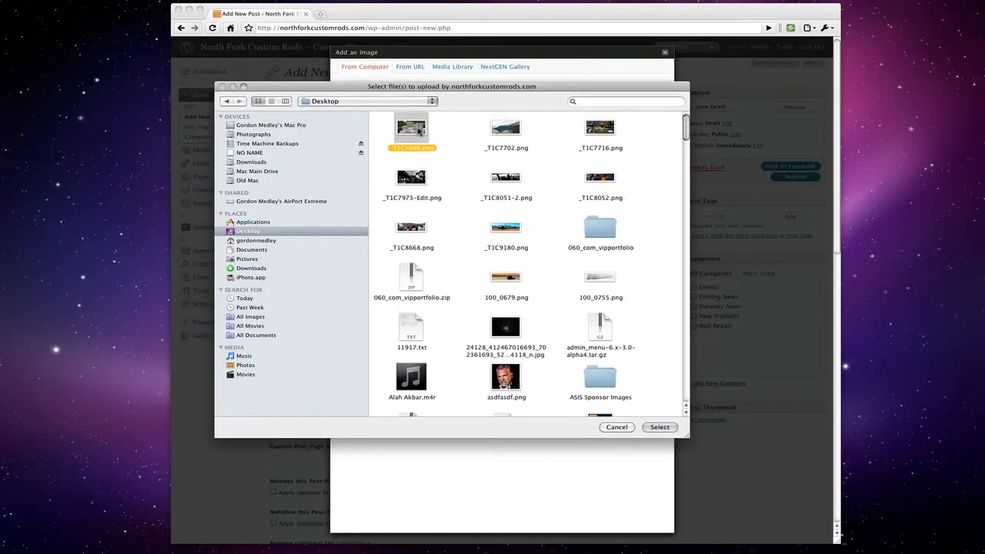
click(661, 428)
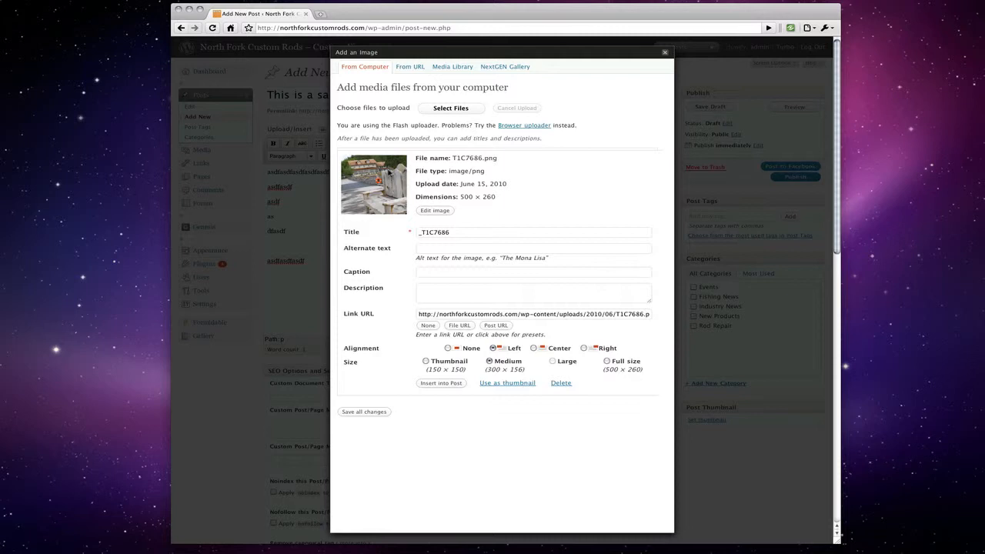
- Title the image 'pier on lake cresent', caption it 'asdfasdf', and set its Link URL to None
click(431, 233)
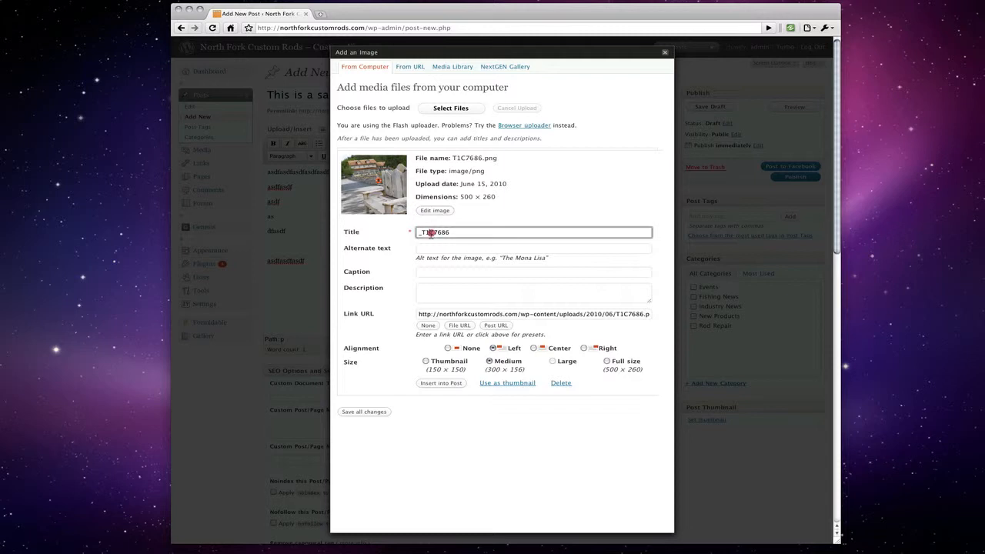
double_click(431, 233)
text(pier on lake cresent)
click(448, 273)
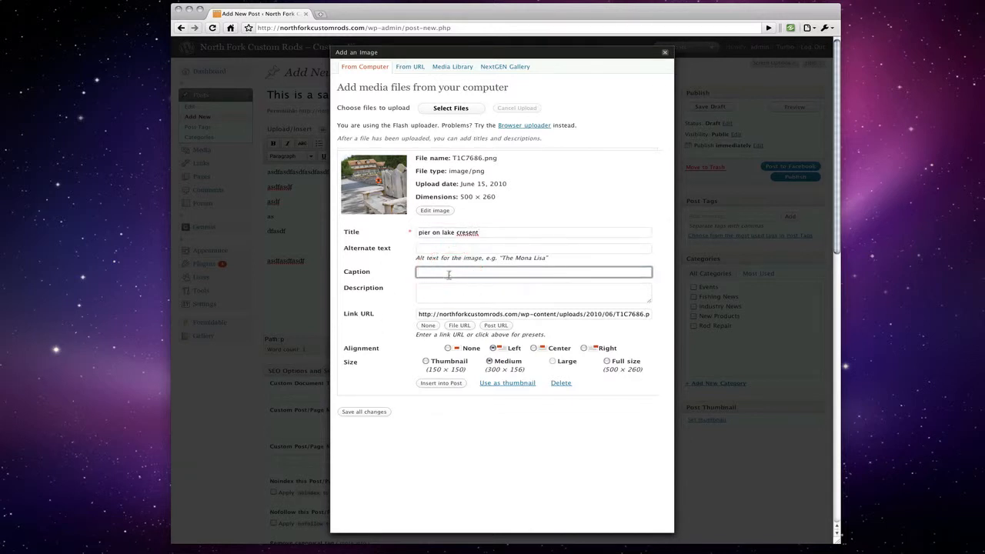
text(asdfasdf)
click(428, 326)
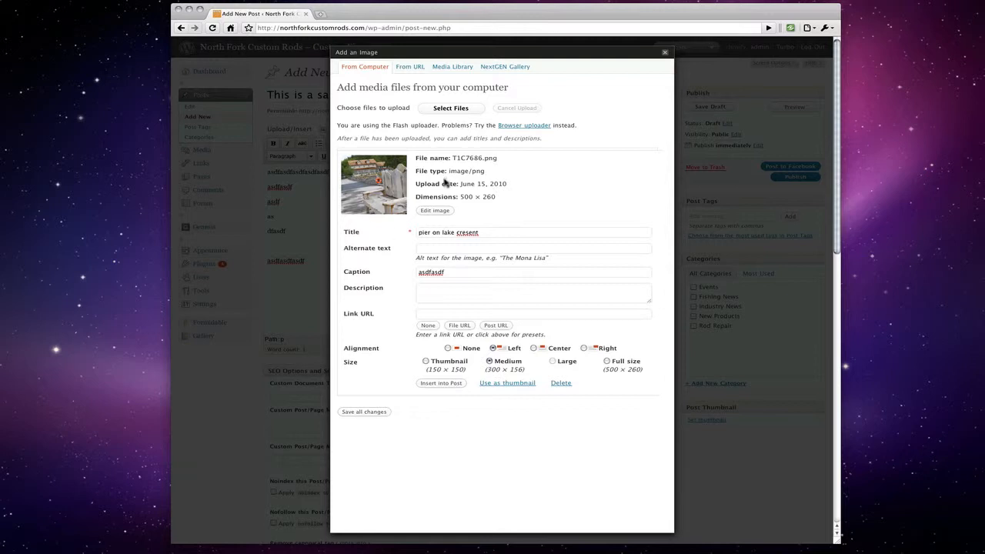
- Insert the image into the post centred at Full size
click(533, 348)
click(607, 362)
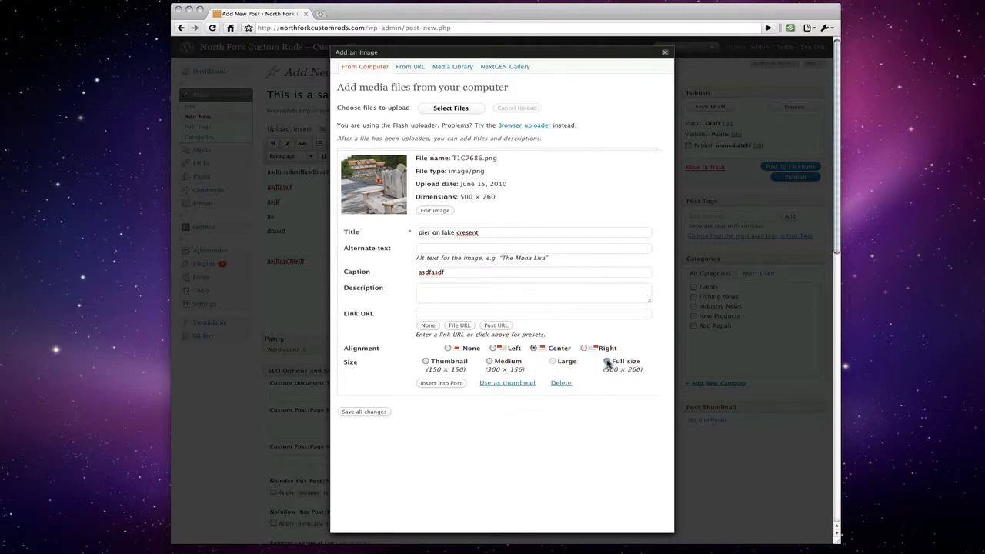
click(460, 384)
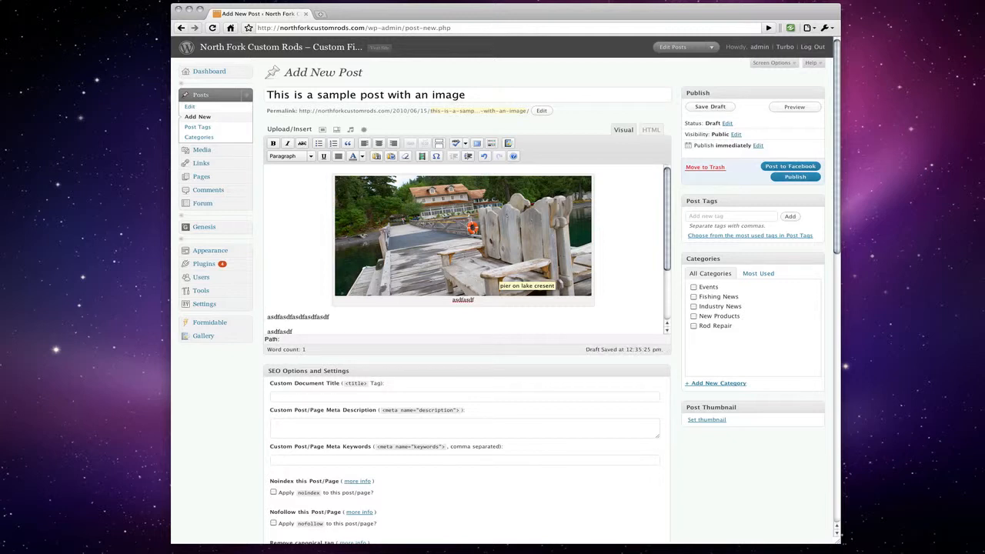
- Select the inserted pier image in the editor and open its Edit Image settings
click(266, 318)
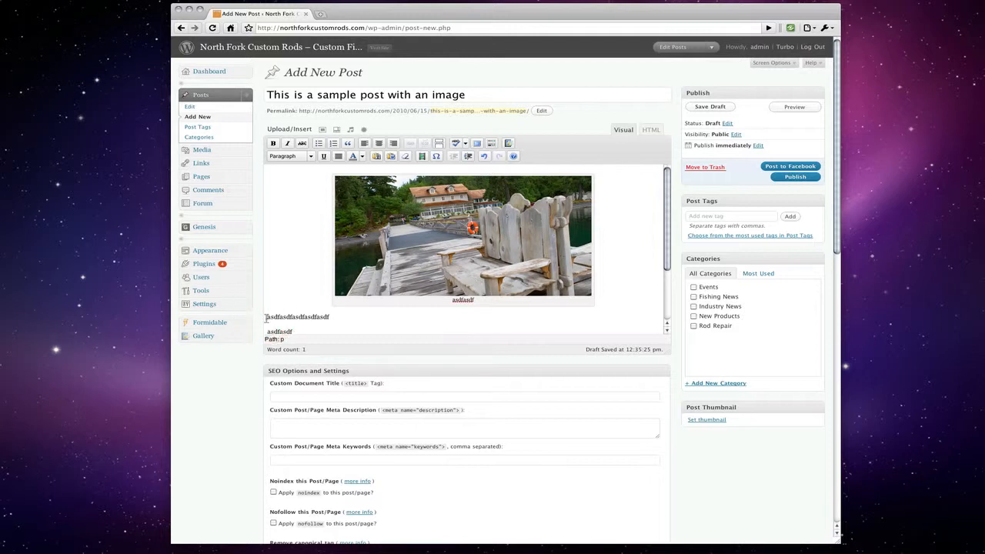
click(279, 211)
click(524, 240)
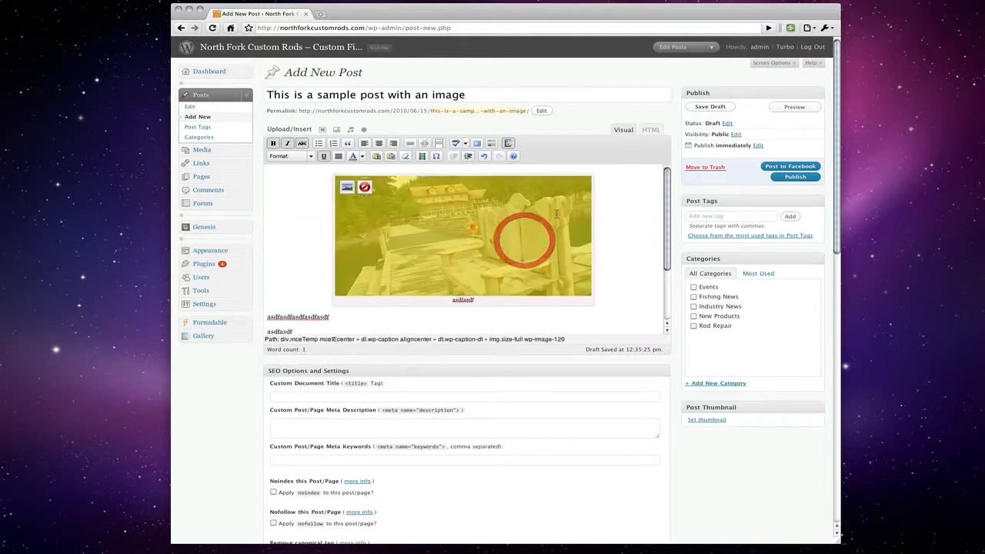
click(576, 276)
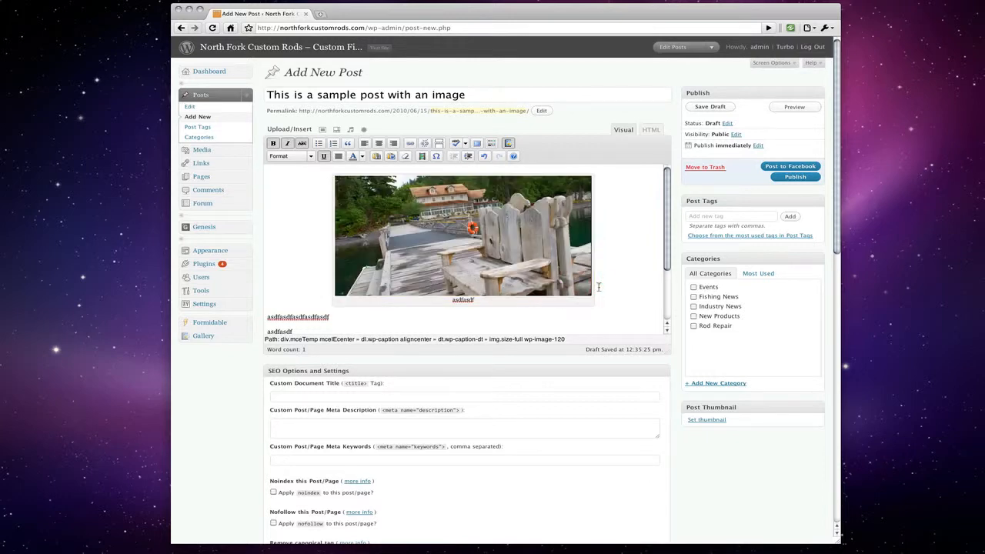
click(495, 260)
click(347, 187)
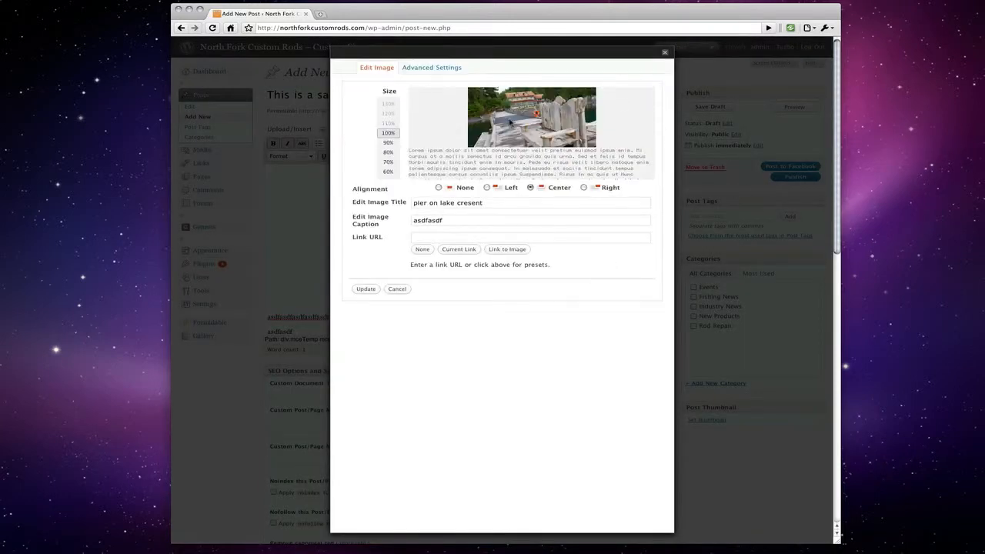
- Reopen the image's Edit Image settings, adjust its size, choose Left alignment and apply with Update
click(665, 53)
click(500, 223)
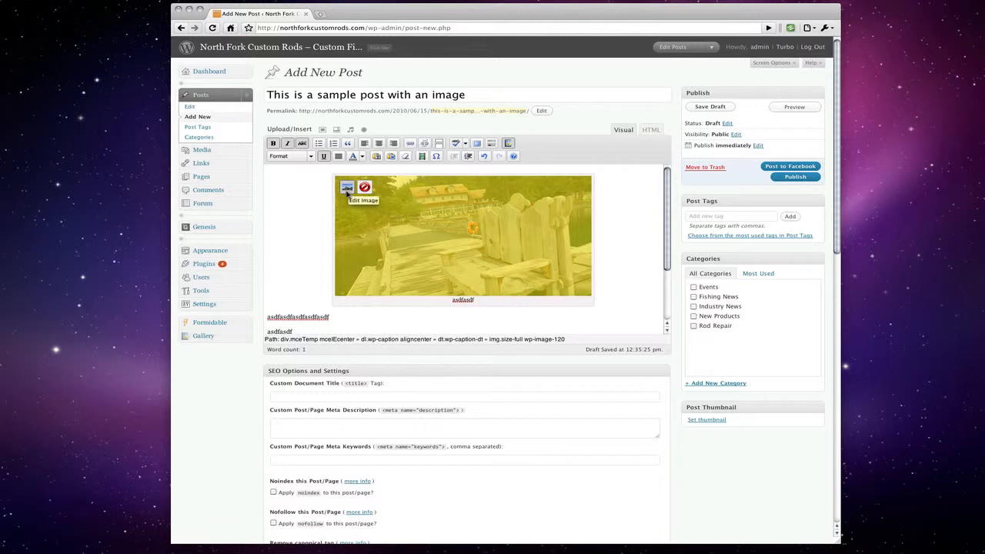
click(347, 188)
click(352, 193)
click(347, 189)
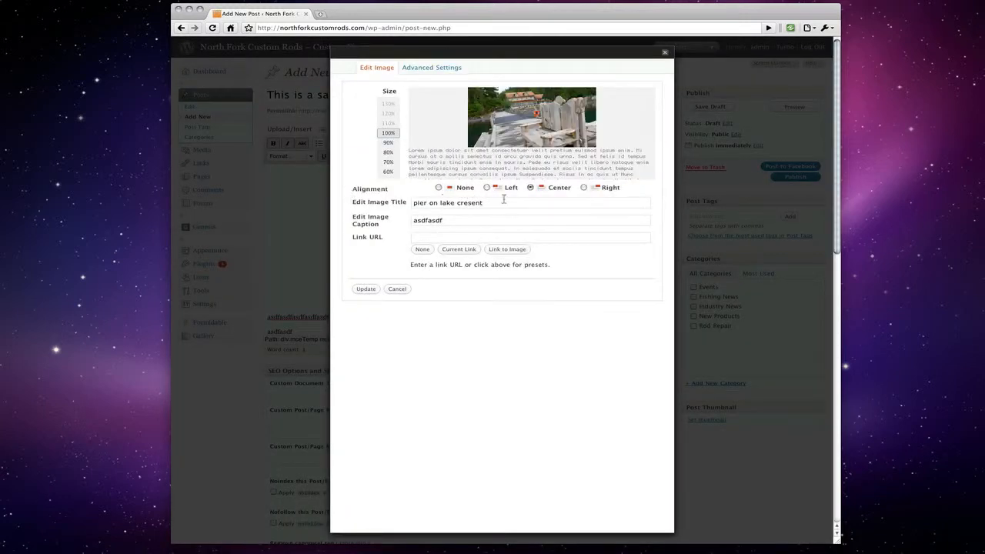
click(387, 142)
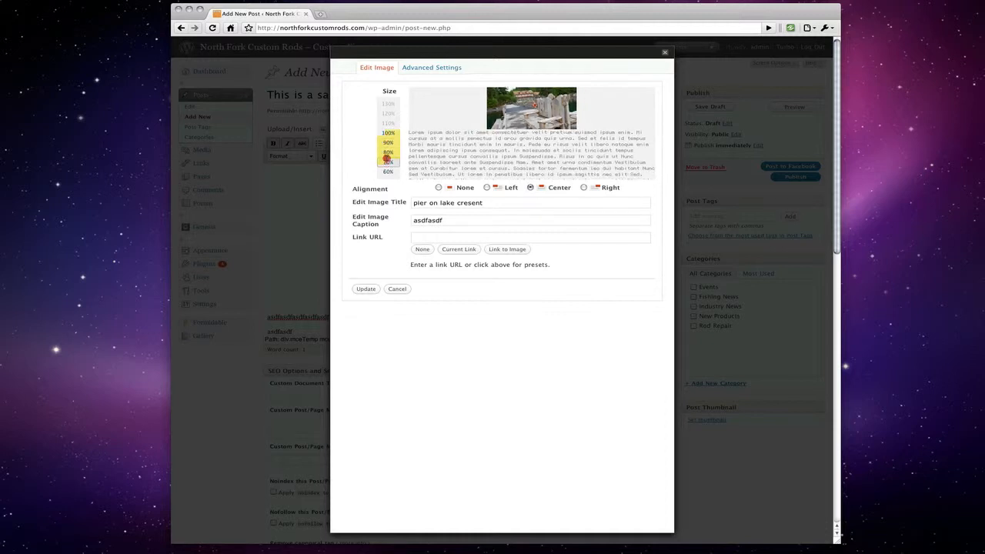
click(387, 142)
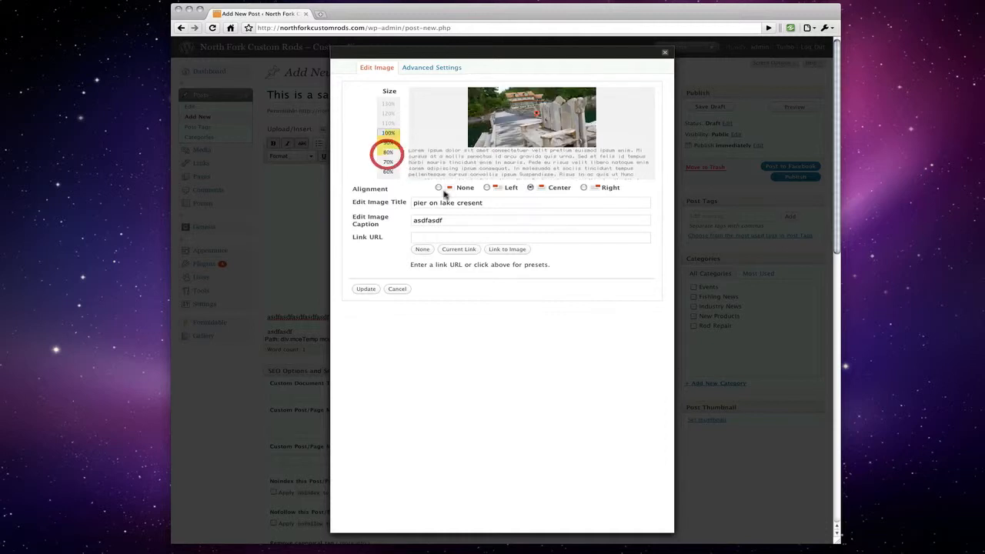
click(488, 188)
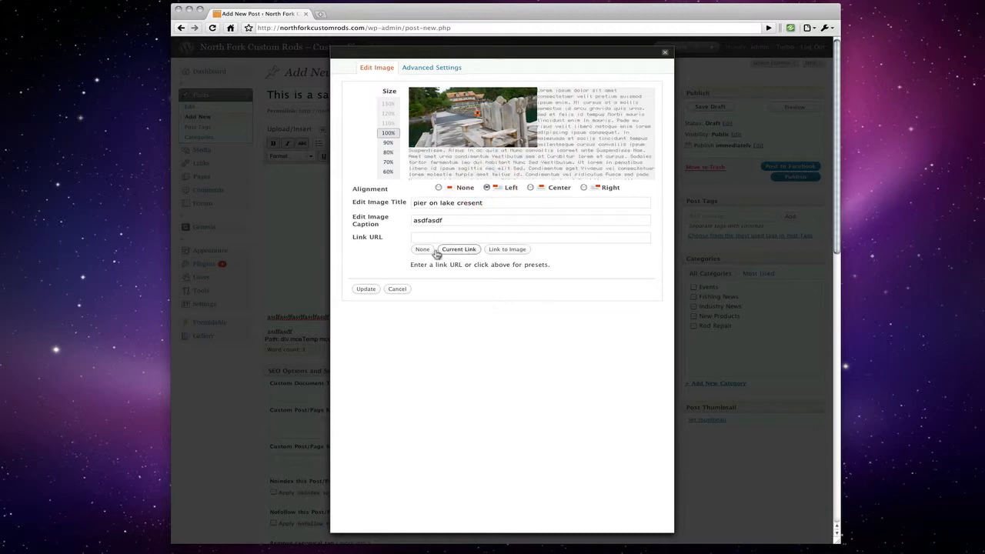
click(366, 289)
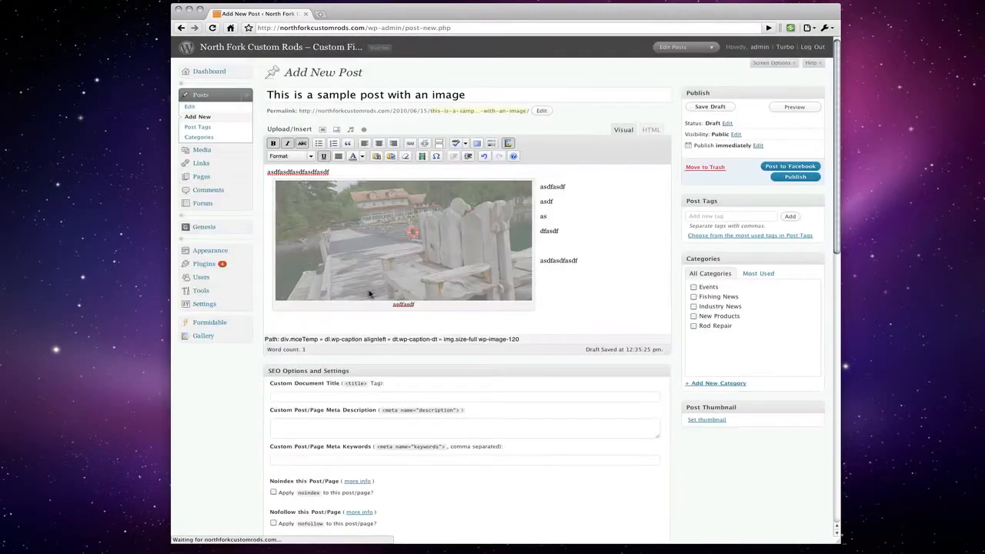
- Preview the draft post with the left-aligned captioned pier image on the North Fork Custom Rods site
click(396, 260)
click(581, 221)
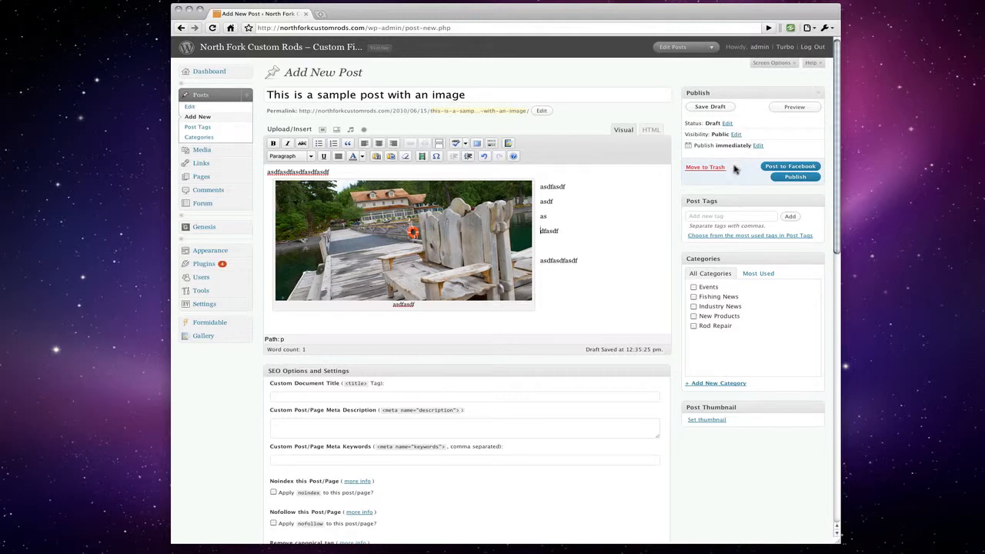
click(786, 107)
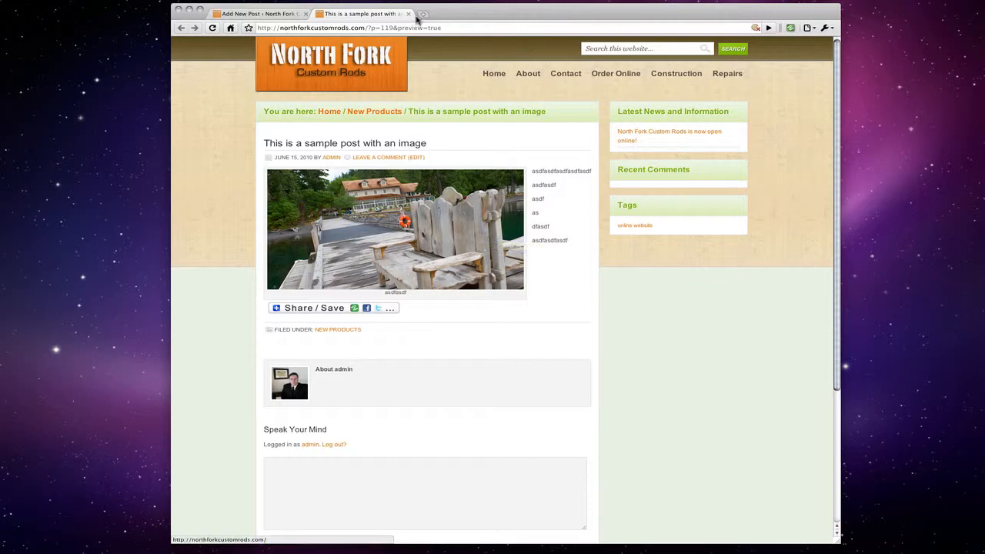
- Close the site preview tab and go back to the Add New Post editor
click(409, 14)
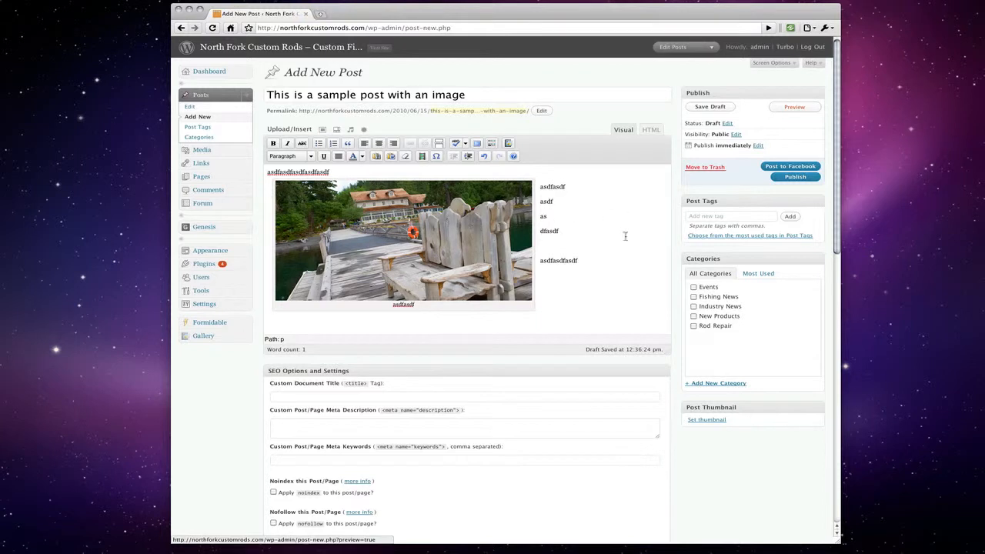